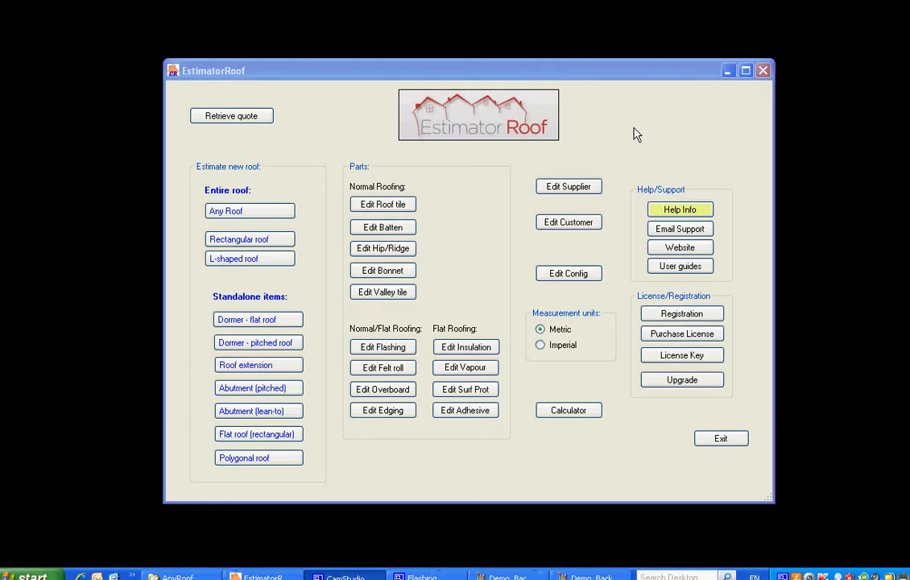
- Switch the measurement units to Imperial and start a rectangular roof estimate with roof length 56'-6" and span 33'-10"
click(539, 346)
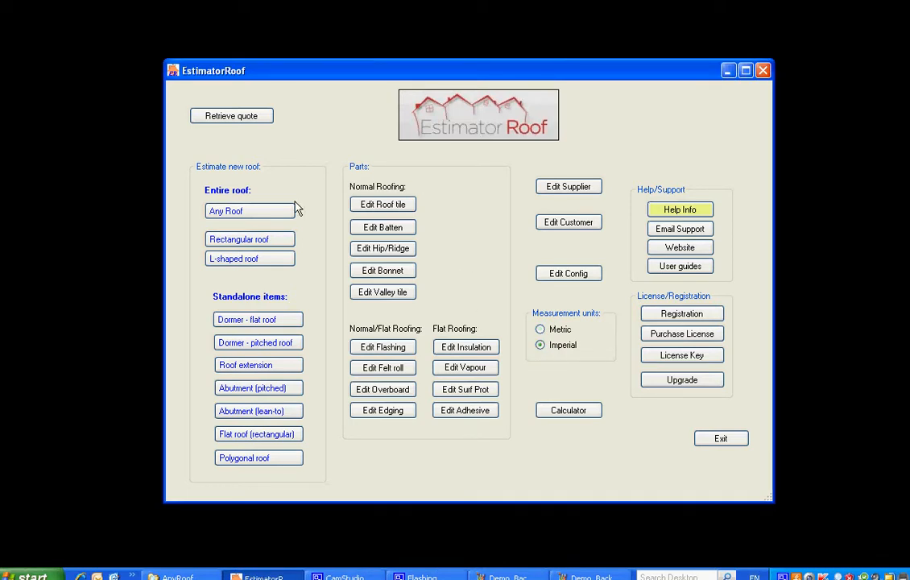
click(277, 241)
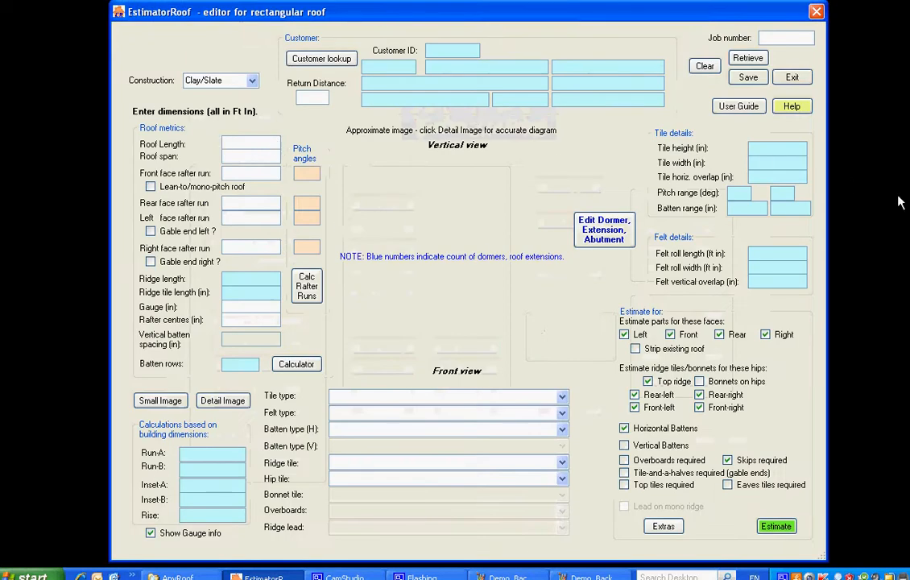
text(56'-6")
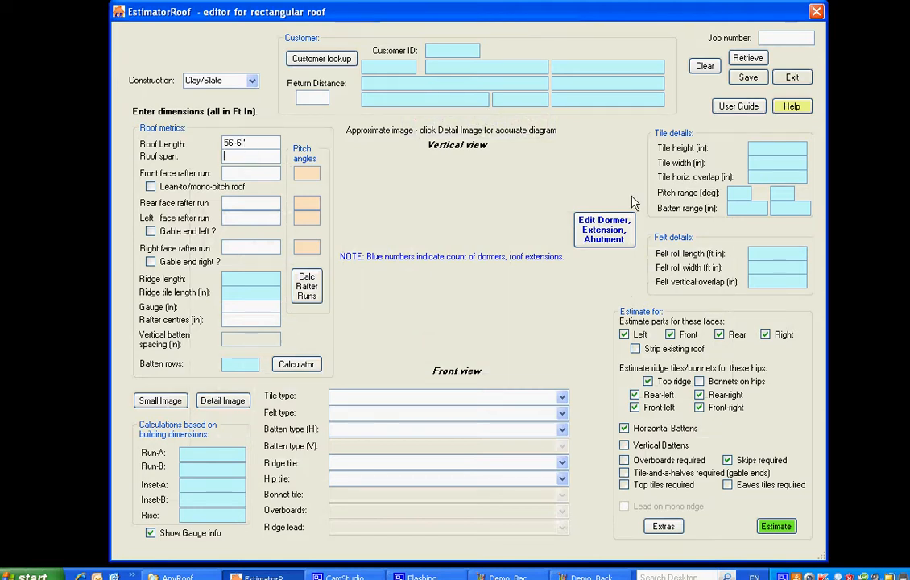
text(33'-10")
- Set the rafter runs to 17'-8 1/2" for the front and rear faces, 8'-6 3/4" left and 22'-10 1/2" right
click(265, 172)
text(17)
text('-8 1/2)
text(17'-)
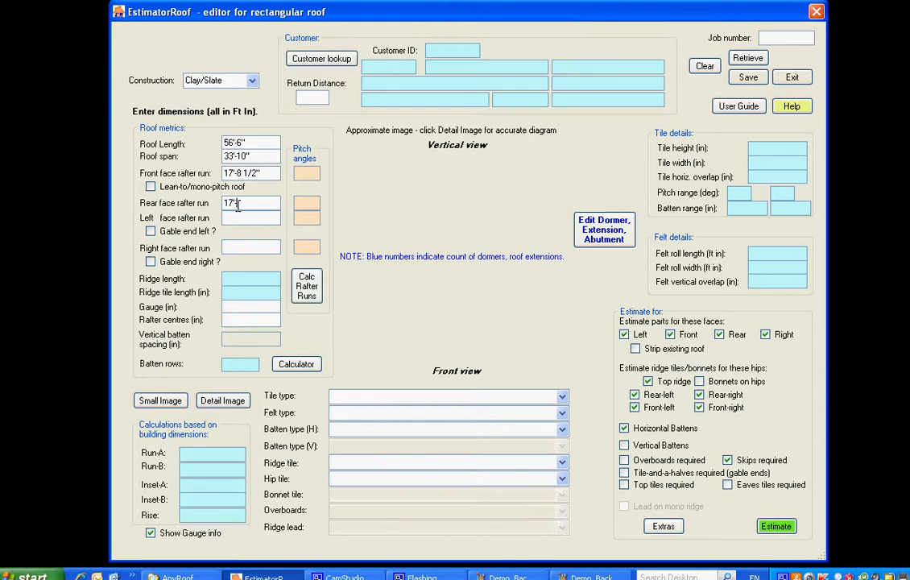
text(8 1/2")
click(240, 219)
text(8'6 3/4)
click(243, 247)
text(22'10 1/2")
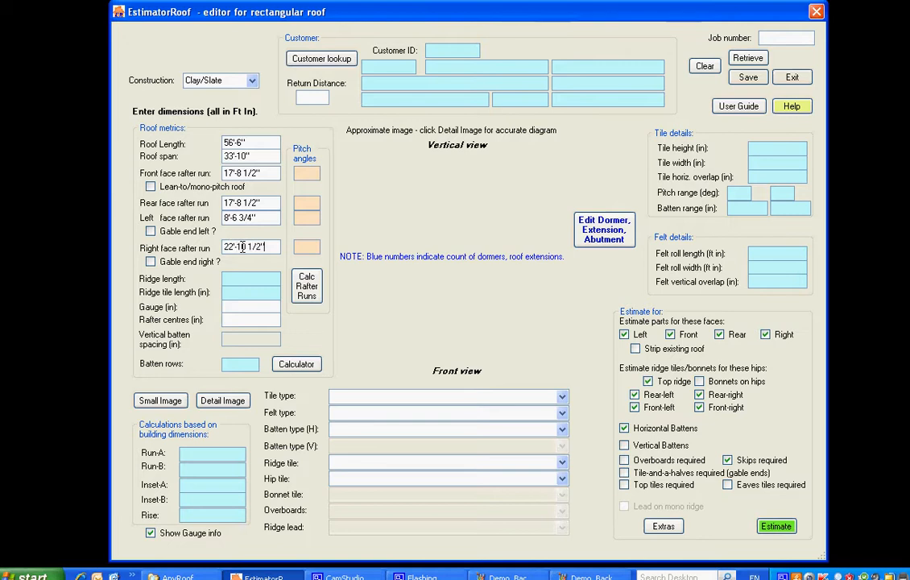
- Set the gauge to 5 1/2" and the rafter centres to 18", and generate the small roof image
click(249, 307)
text(5 1/2")
click(249, 319)
text(18)
click(159, 400)
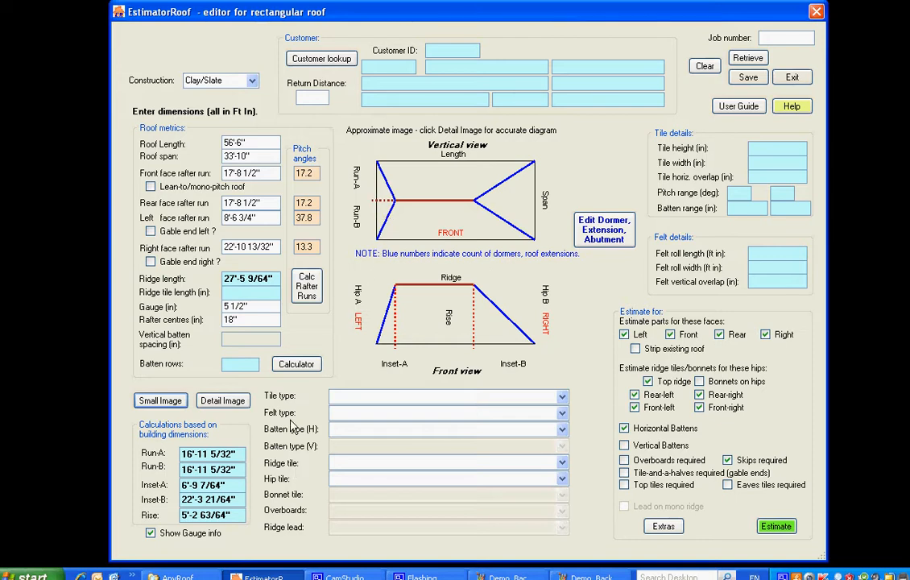
- Choose Decra Elegance tiles, Buildfix Daltex Roof TX Roofing Felt 1m x 75m and 19 x 38mm horizontal battens
click(562, 397)
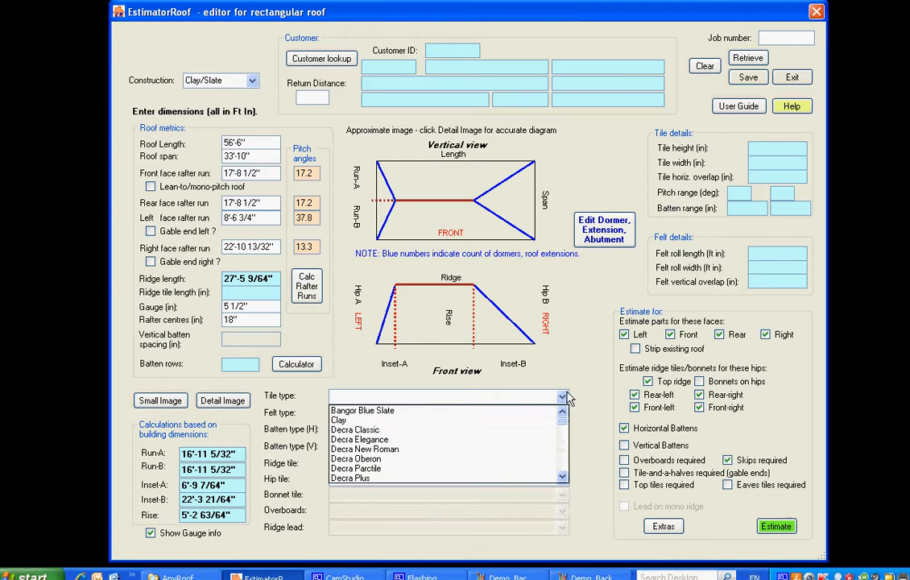
click(370, 439)
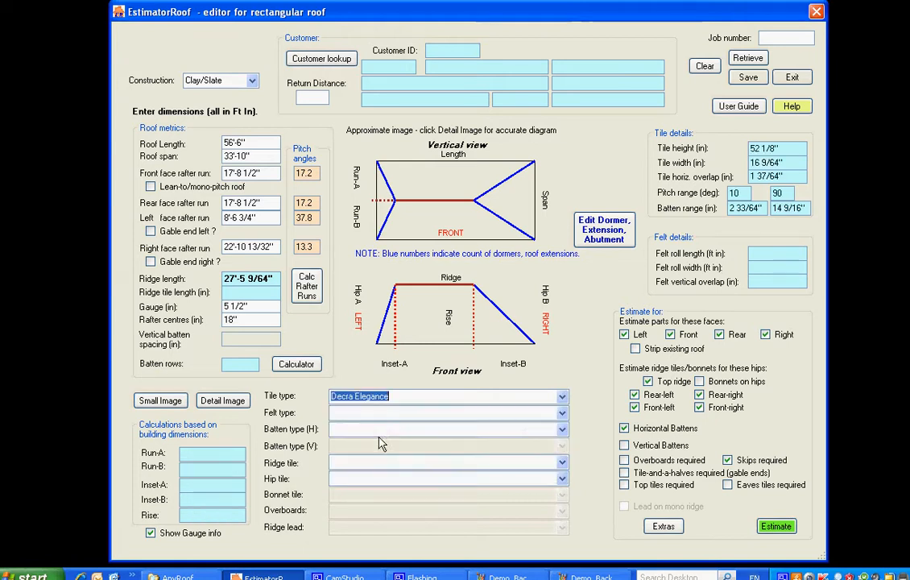
click(562, 413)
click(483, 436)
click(451, 428)
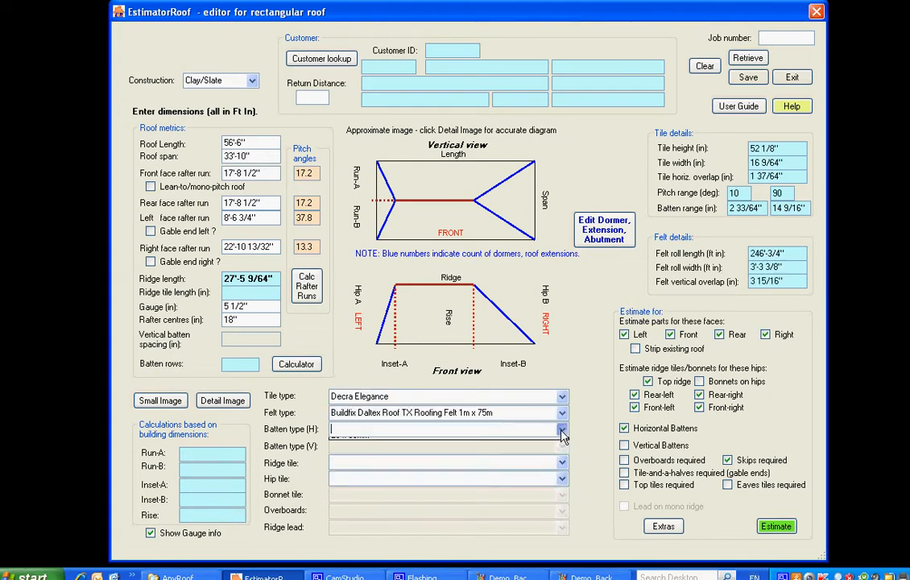
click(355, 443)
- Choose Decra Classic B-Ridge/Hip as the ridge tile and Decra Classic D-Ridge/Hip as the hip tile
click(461, 463)
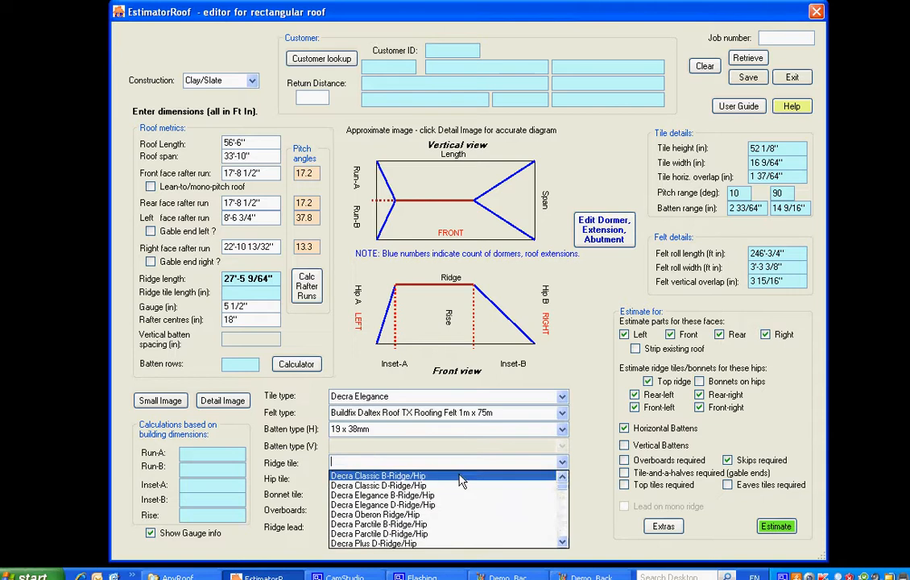
click(460, 474)
click(460, 479)
click(435, 501)
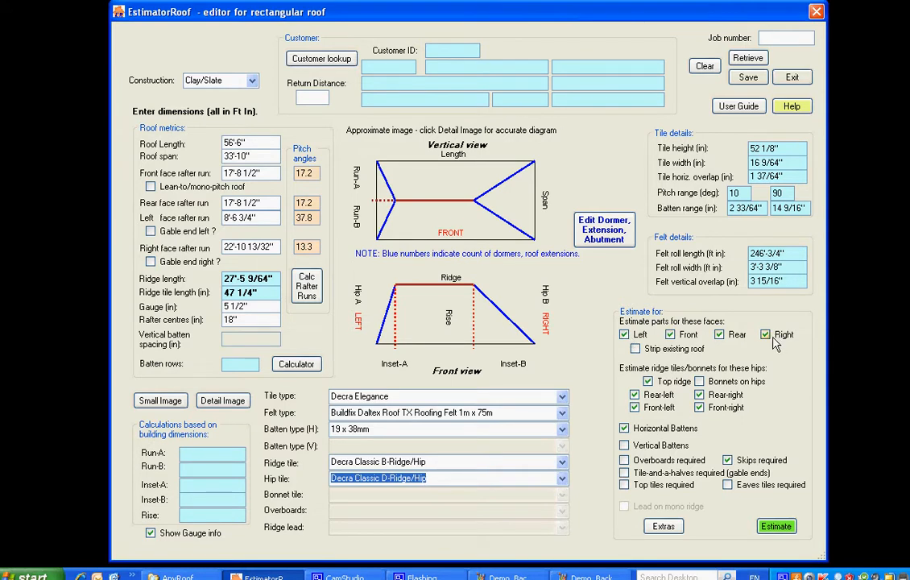
- Include stripping the existing roof and run the estimate
click(636, 351)
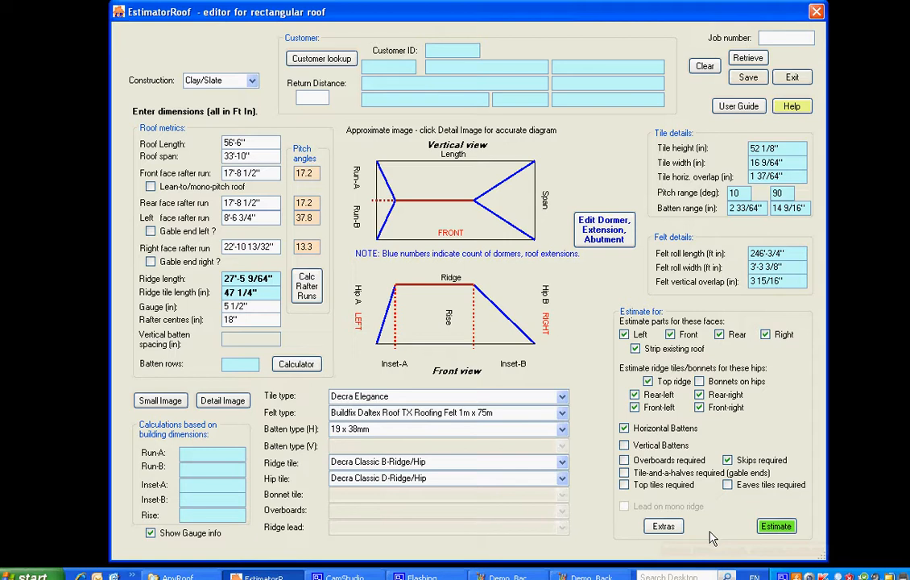
click(775, 528)
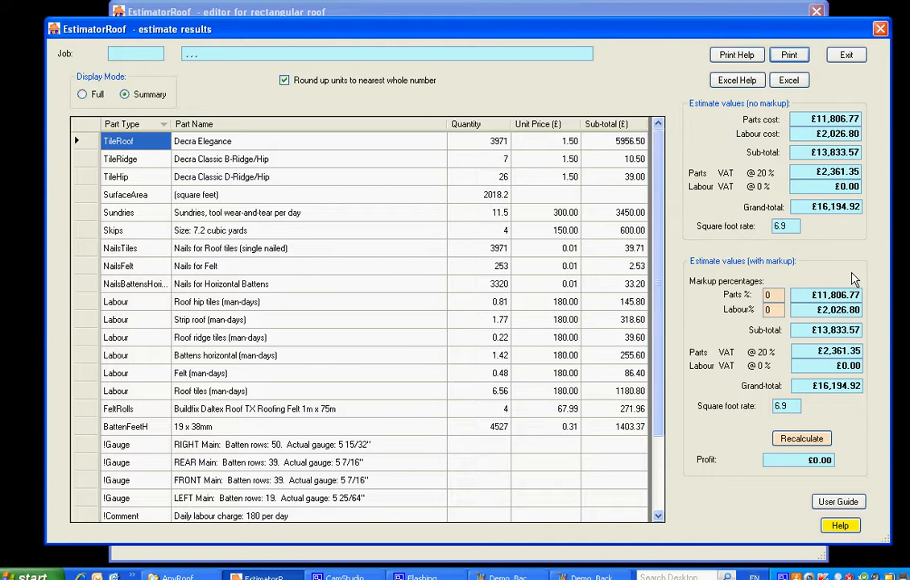
- Set the markup to 10% for parts and 15% for labour and recalculate the estimate
double_click(779, 296)
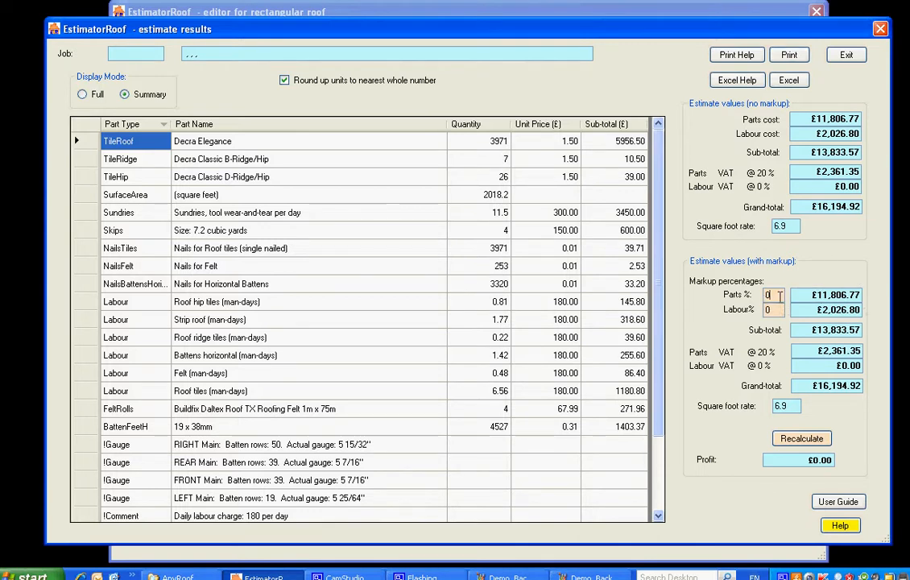
text(10)
key(Tab)
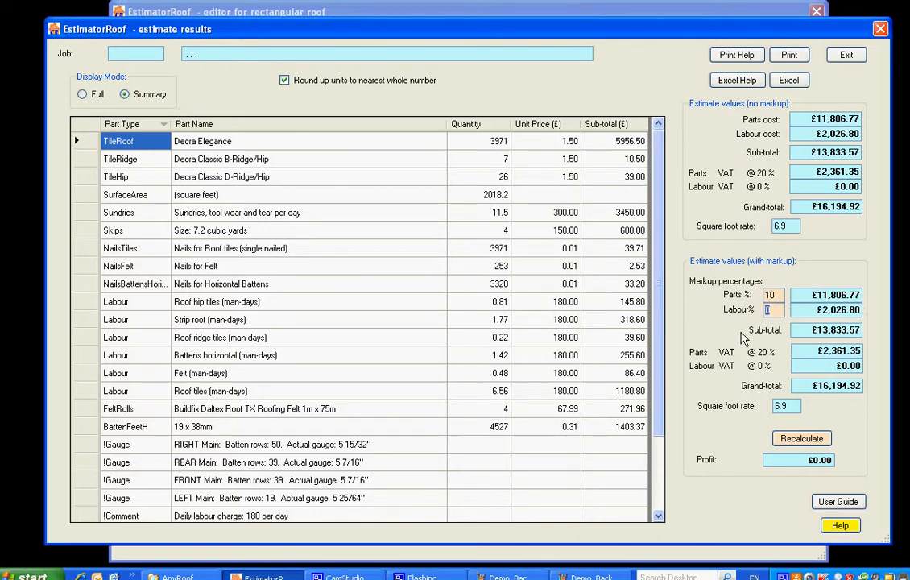
text(15)
click(806, 439)
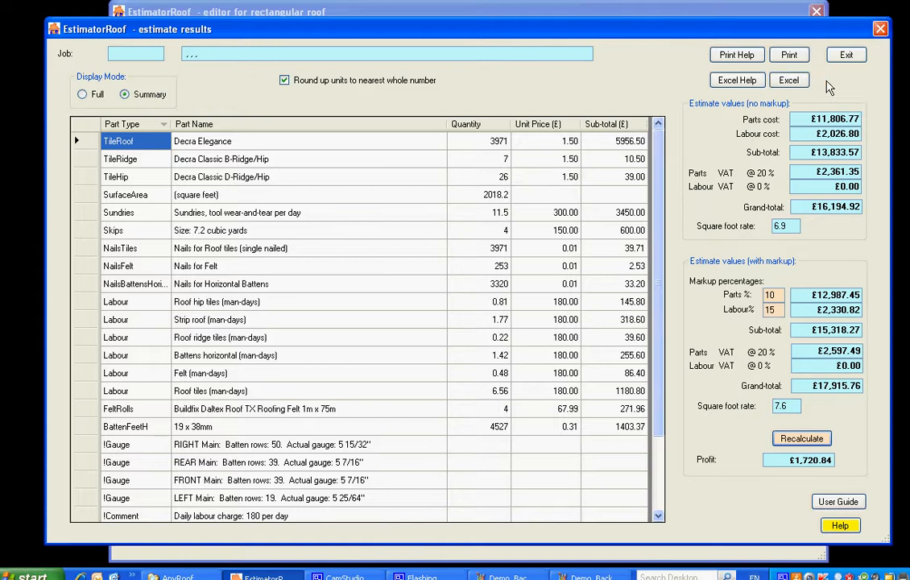
- Export the estimate to Excel, examine its totals and parts summary, and close the workbook without saving changes
click(789, 82)
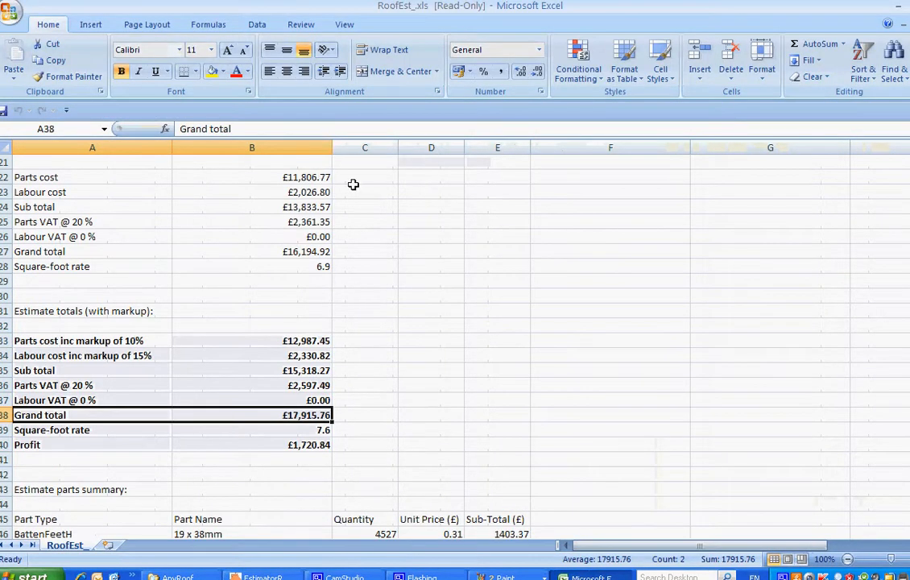
scroll(363, 184, up, 1)
drag(304, 222, 318, 401)
scroll(432, 322, down, 2)
click(420, 371)
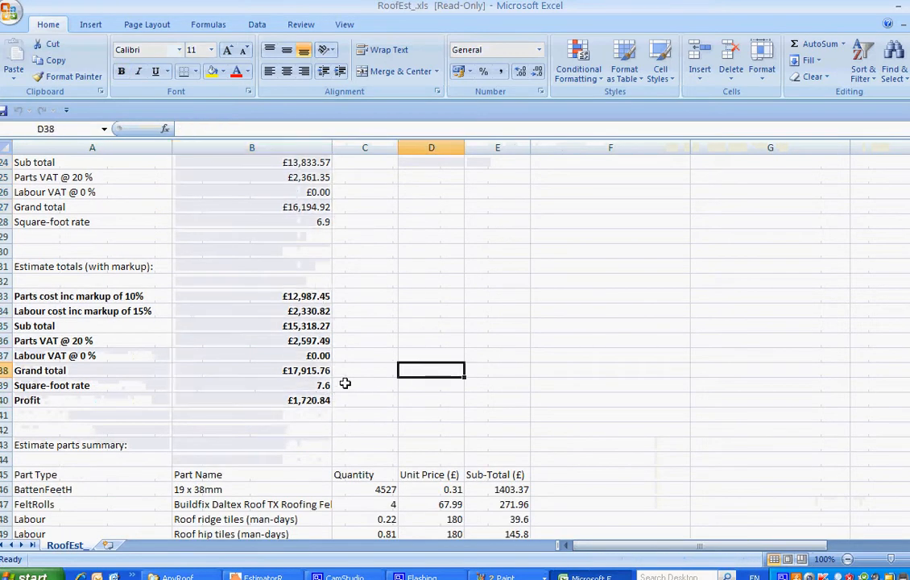
click(327, 371)
scroll(532, 391, down, 6)
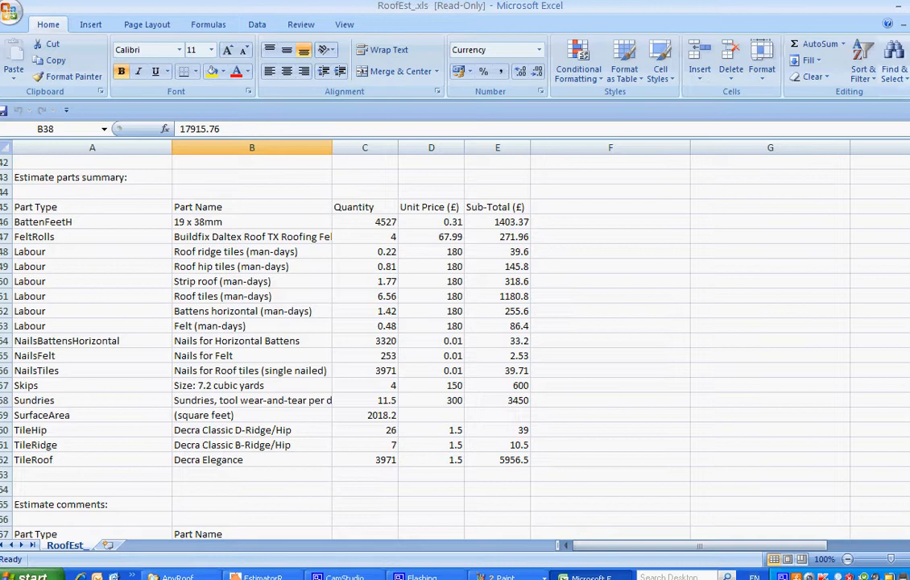
key(alt+F4)
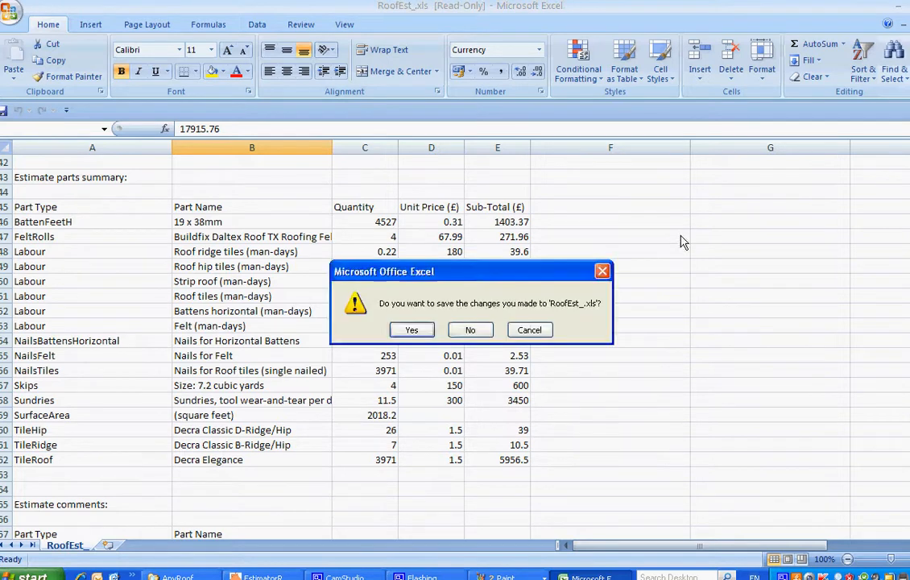
click(470, 327)
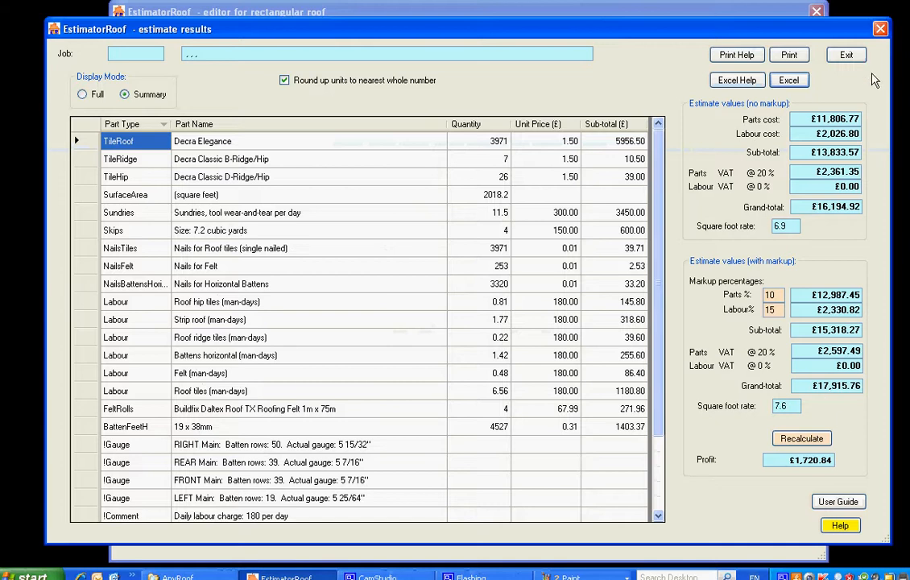
- Leave the estimate results, save the rectangular roof job and exit its editor to the main menu
click(847, 55)
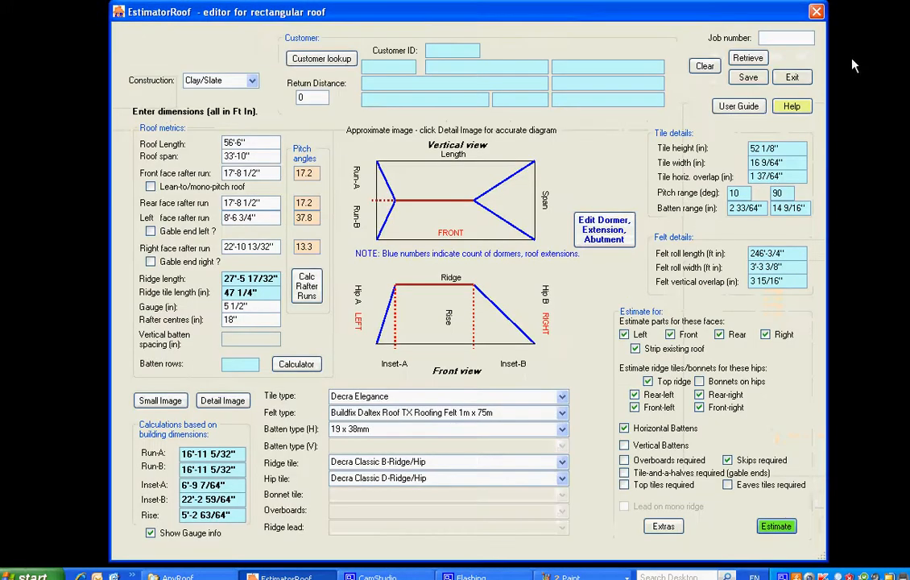
click(748, 80)
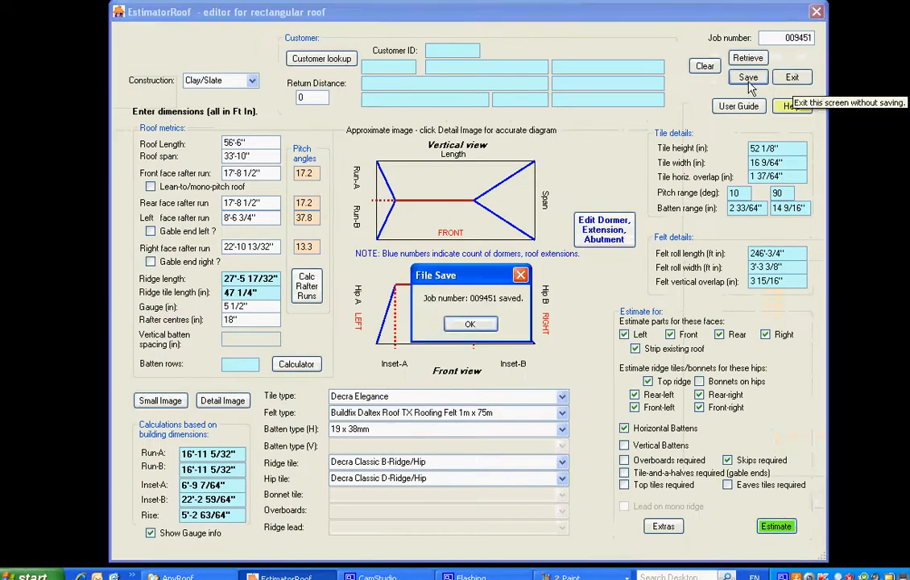
click(469, 324)
click(476, 324)
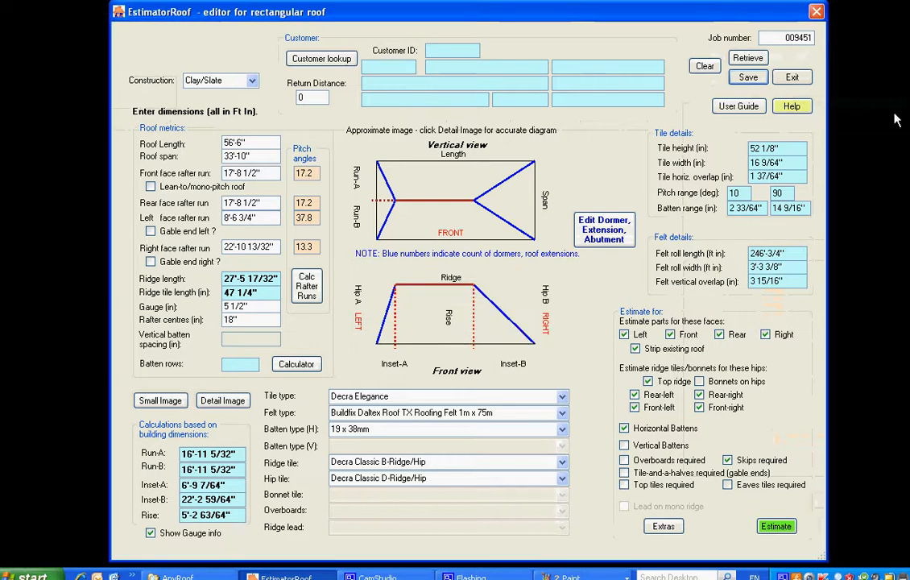
click(805, 81)
click(448, 323)
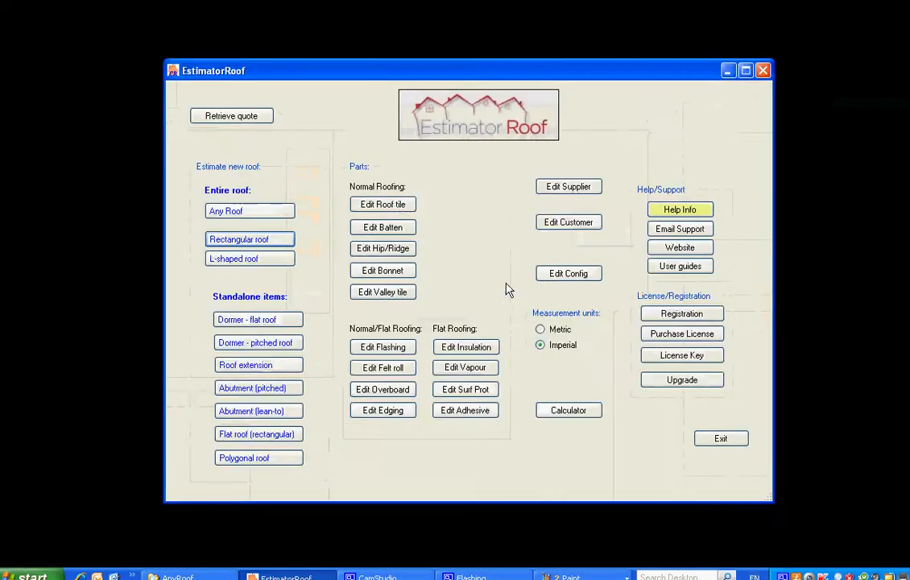
- Examine the roof tile list down to the blank line for new tiles, and close the tile editor
click(398, 207)
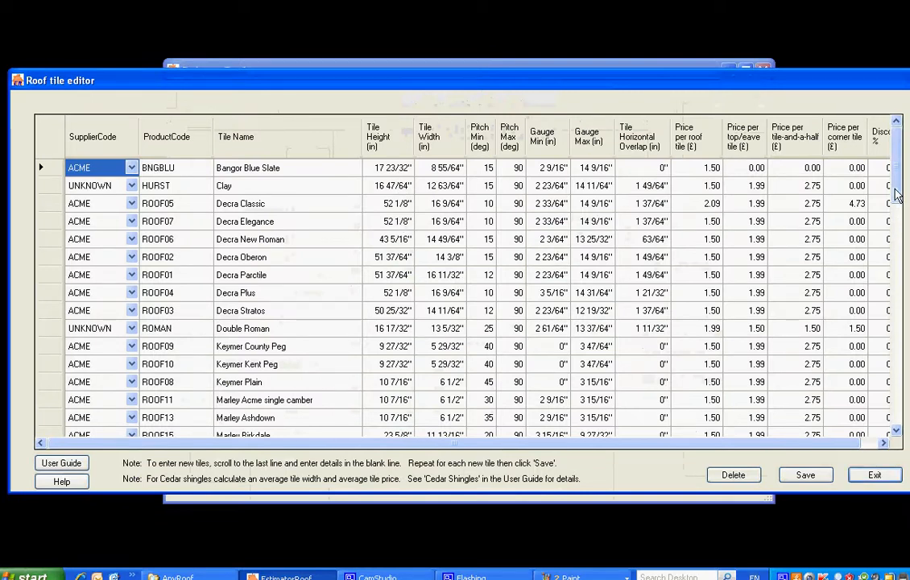
scroll(791, 174, down, 15)
scroll(463, 297, down, 3)
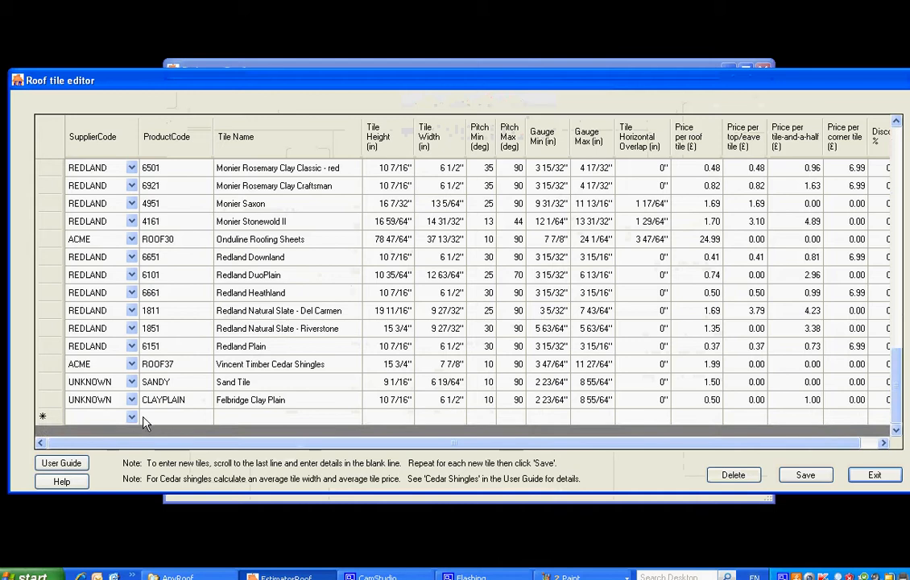
click(875, 475)
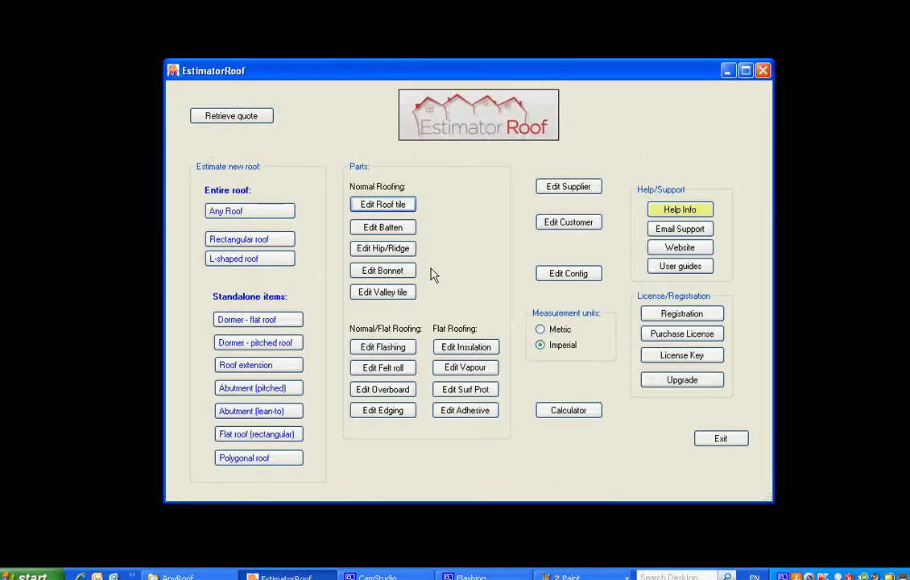
- Examine the flat roof insulation slab list and the roof tile prices, closing each editor
click(466, 347)
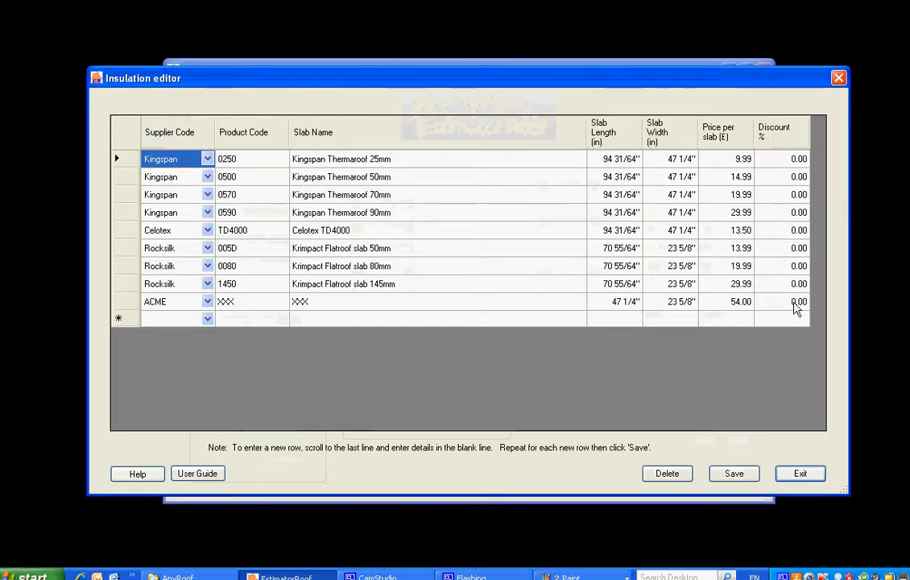
click(801, 474)
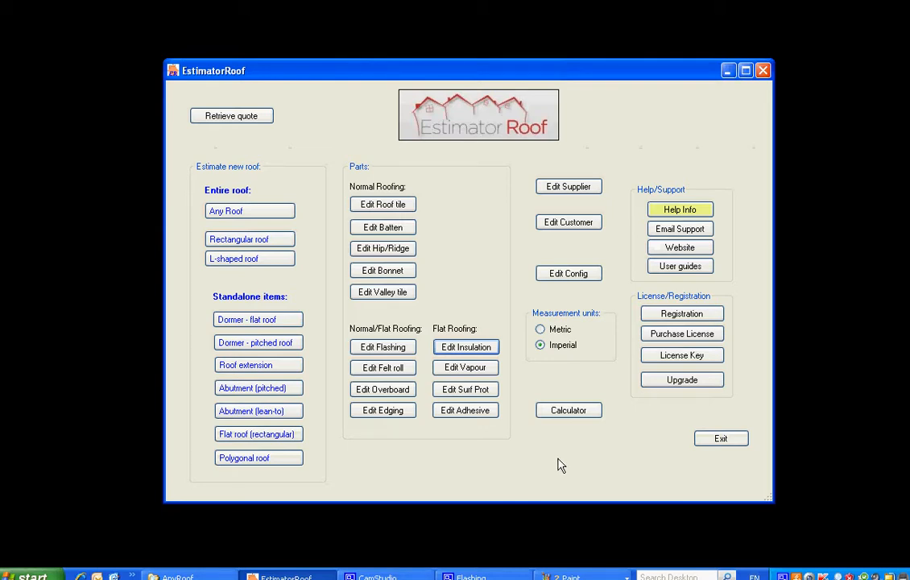
click(397, 203)
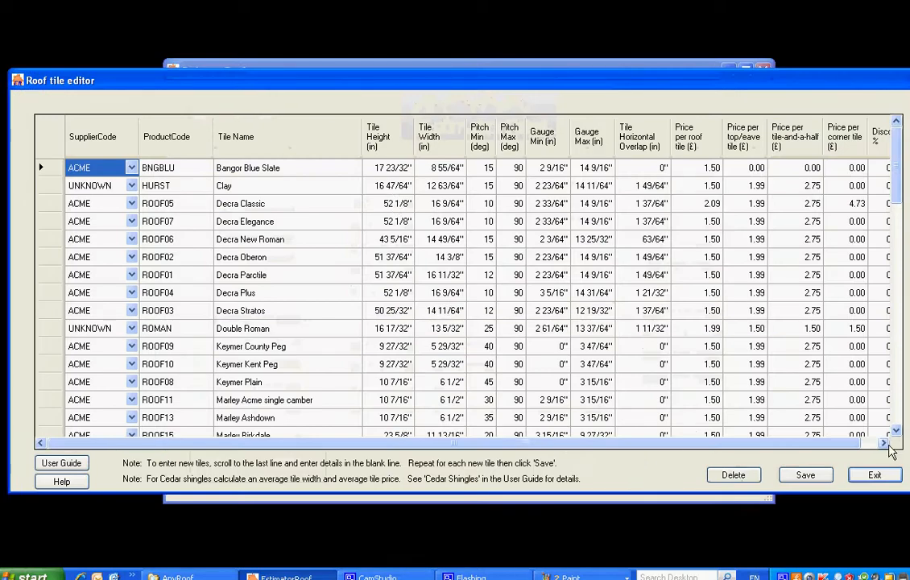
click(874, 475)
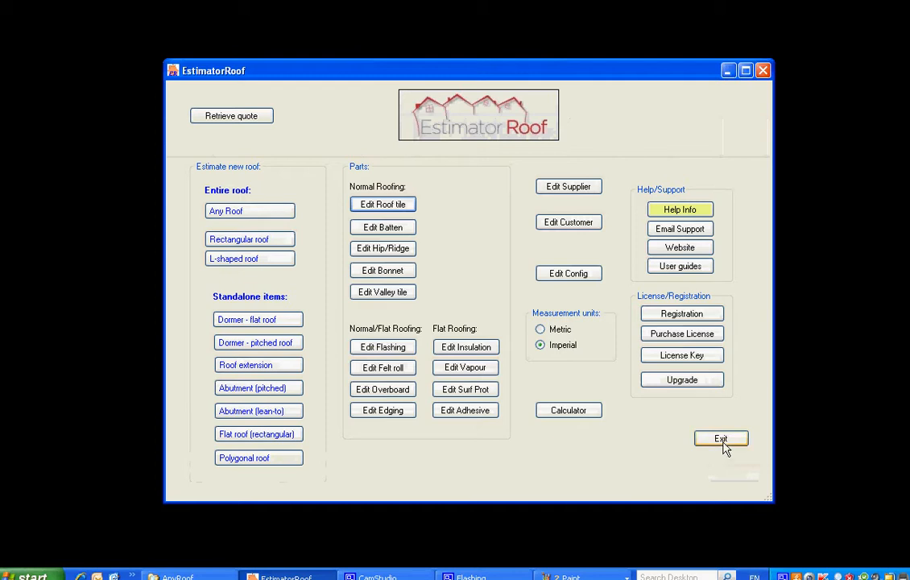
click(379, 577)
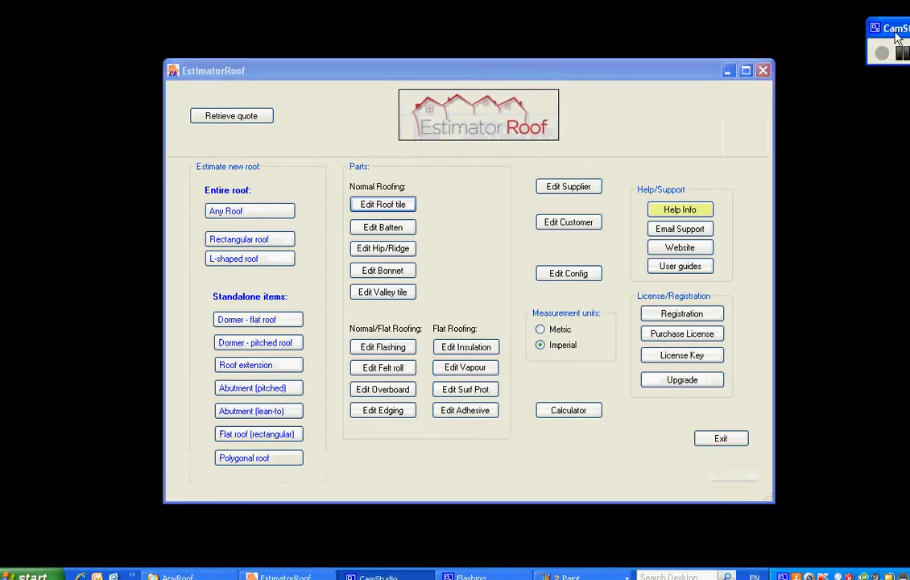